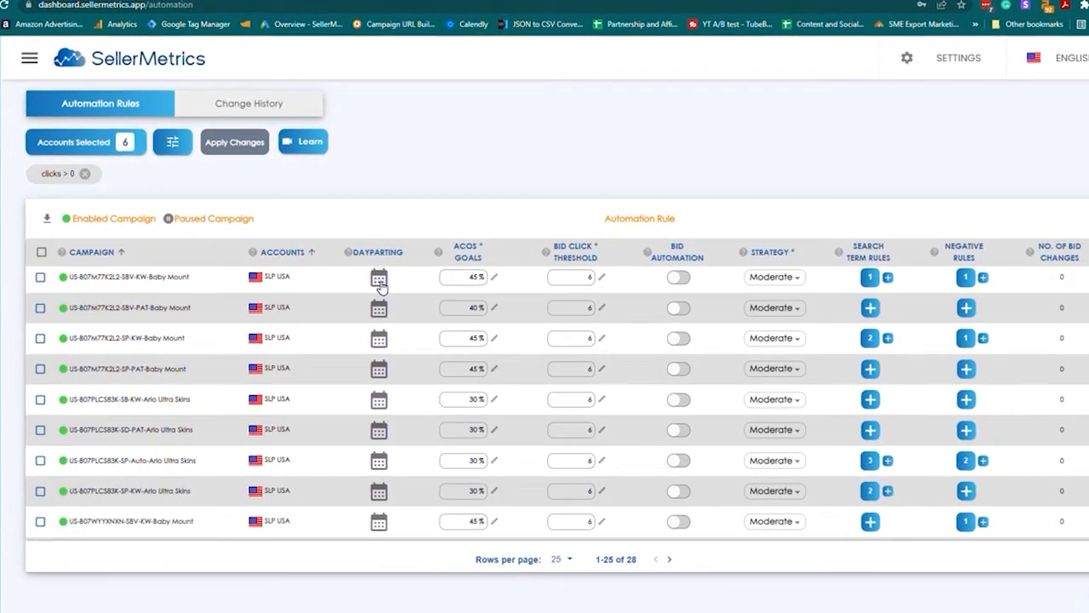
Open the day and time parting settings for the campaign US-B07M77K2L2-SBV-KW-Baby Mount
left_click(378, 281)
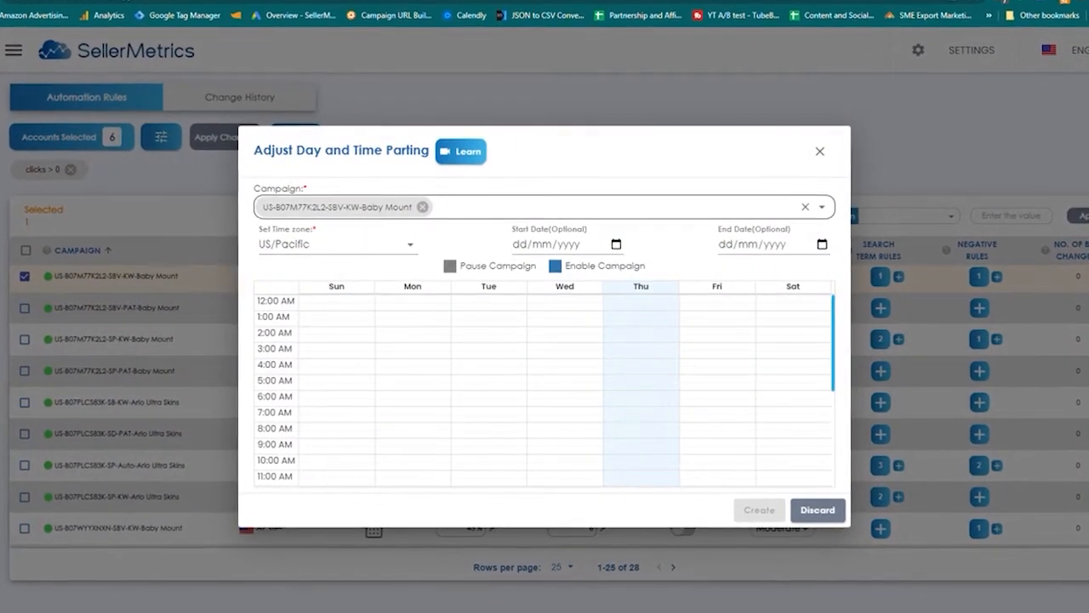
left_click(488, 210)
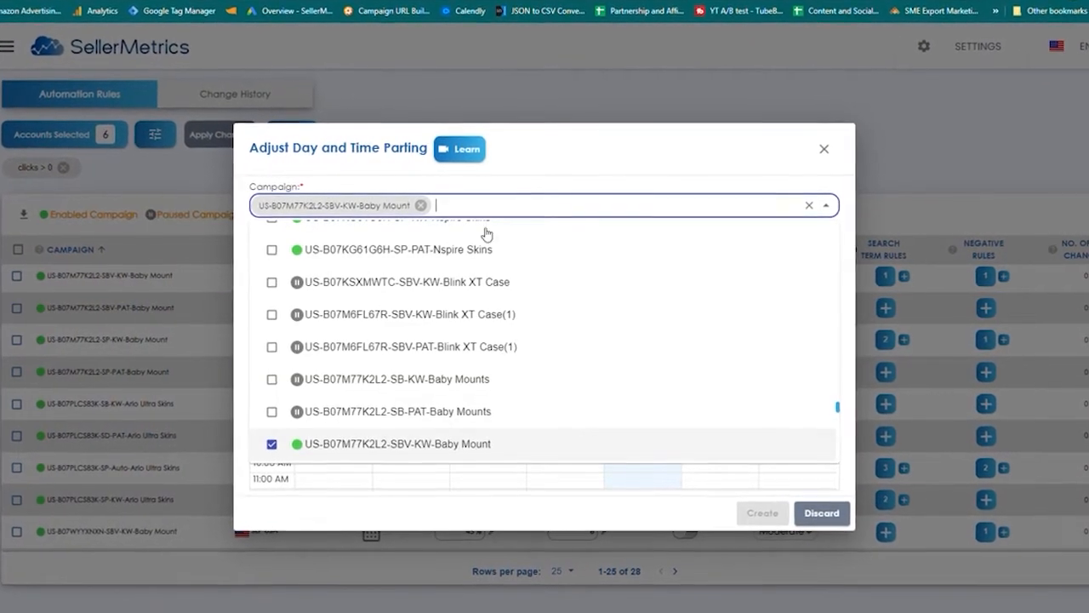
left_click(525, 187)
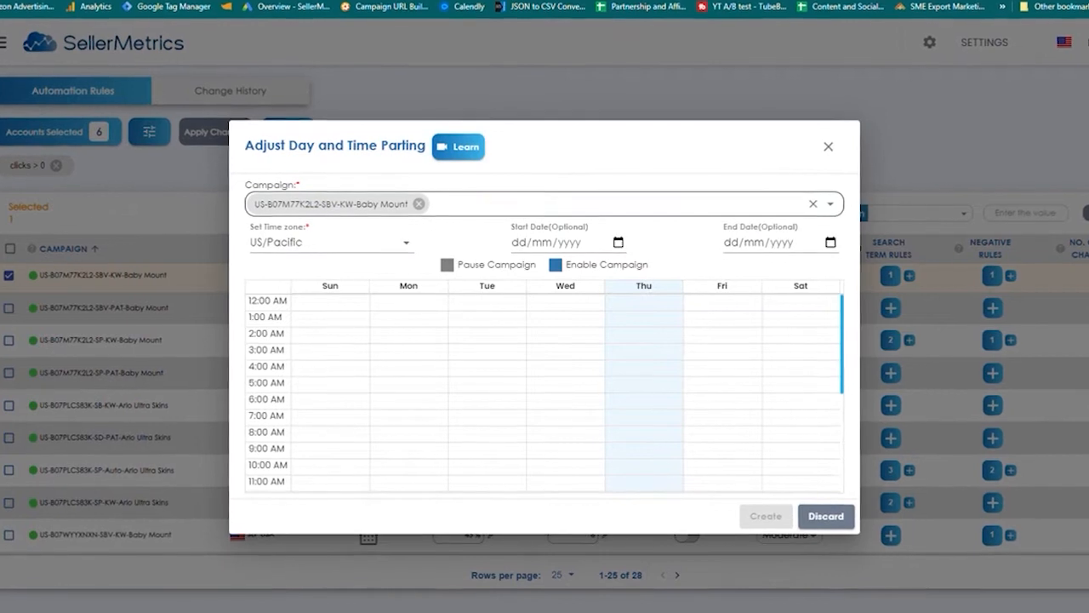
Search the dayparting campaign list for "baby mount" and add US-B07M77K2L2-SP-KW-Baby Mount to the selection
left_click(520, 205)
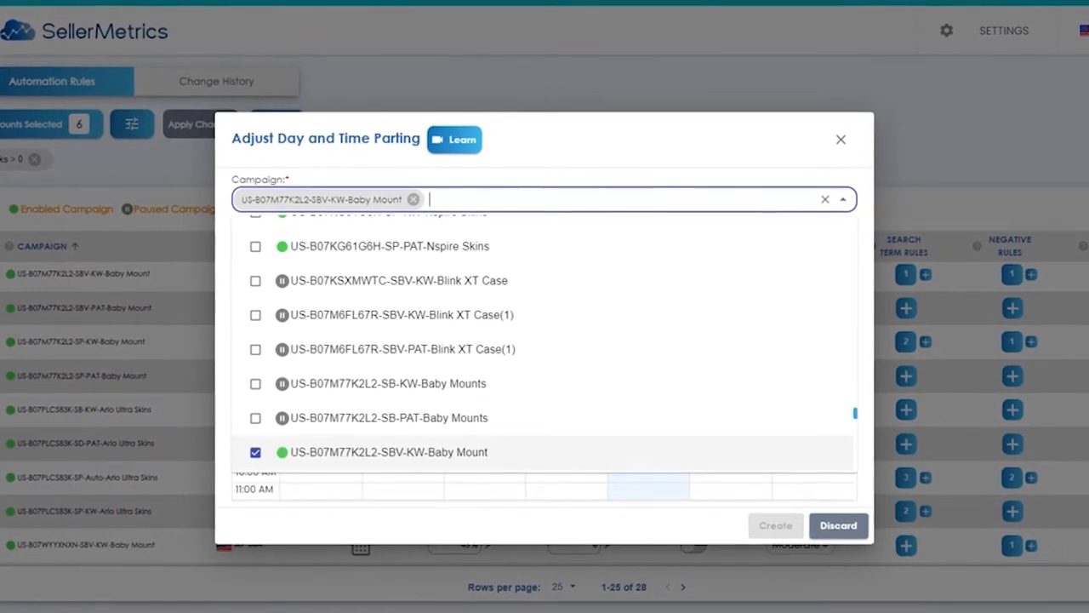
type("baby")
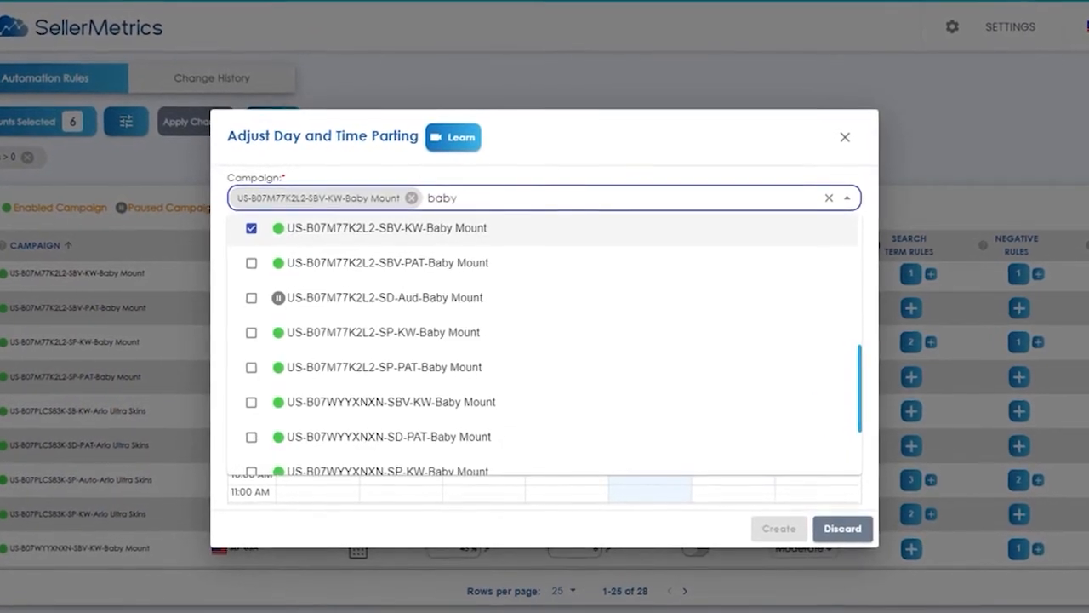
scroll(506, 272, "up", 1)
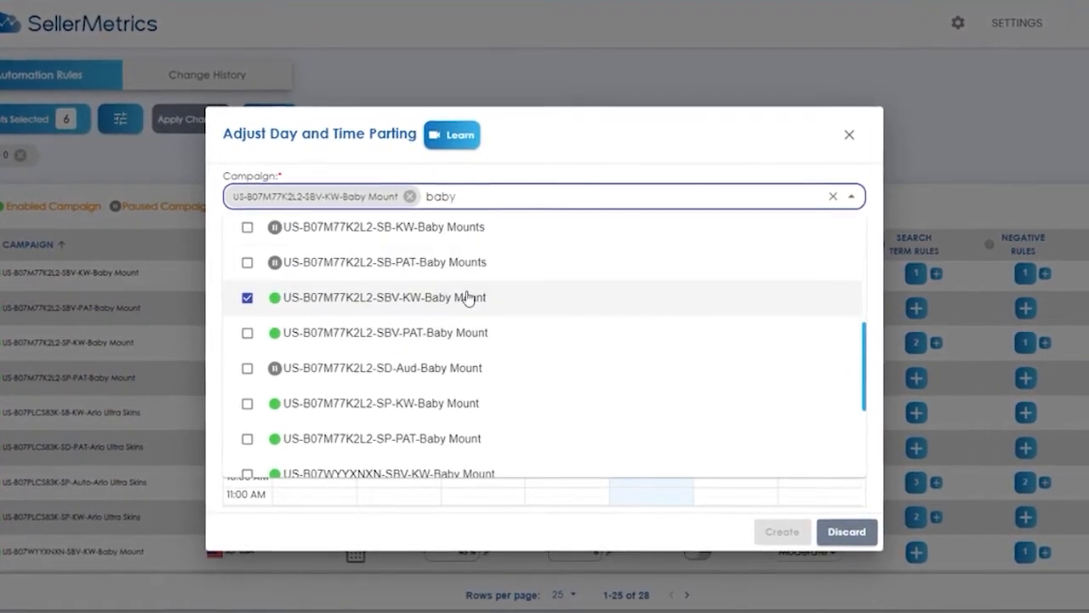
scroll(506, 355, "up", 1)
scroll(451, 306, "up", 1)
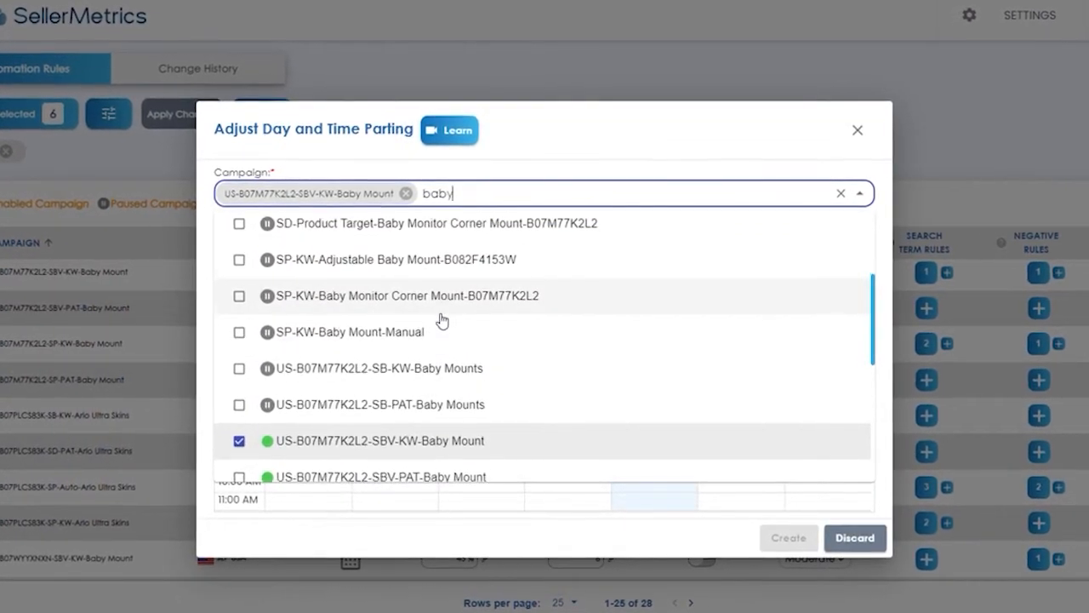
scroll(451, 302, "down", 1)
type("mou")
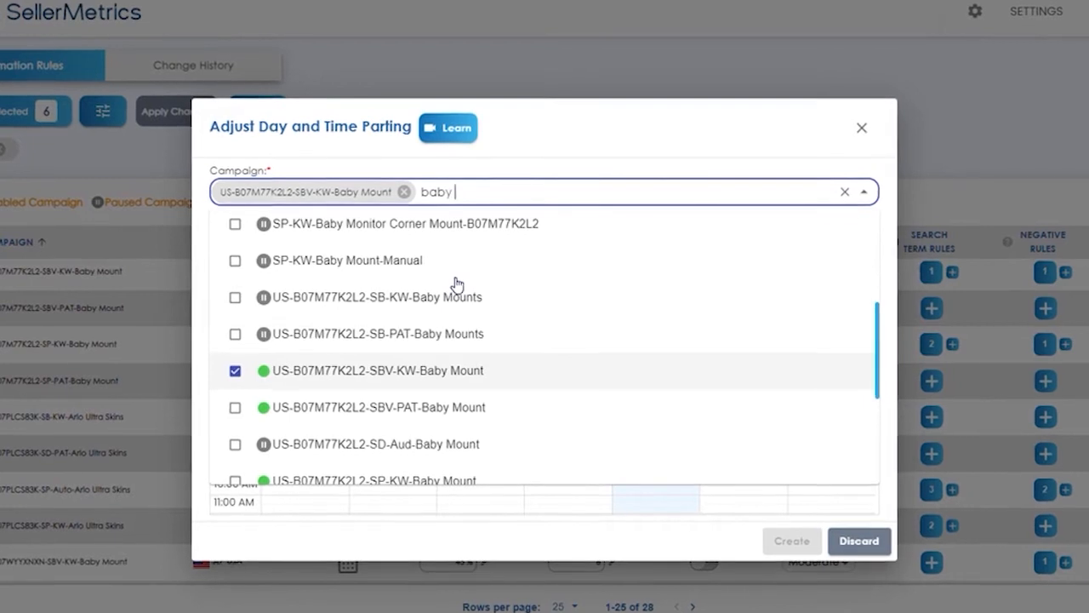
type("nt")
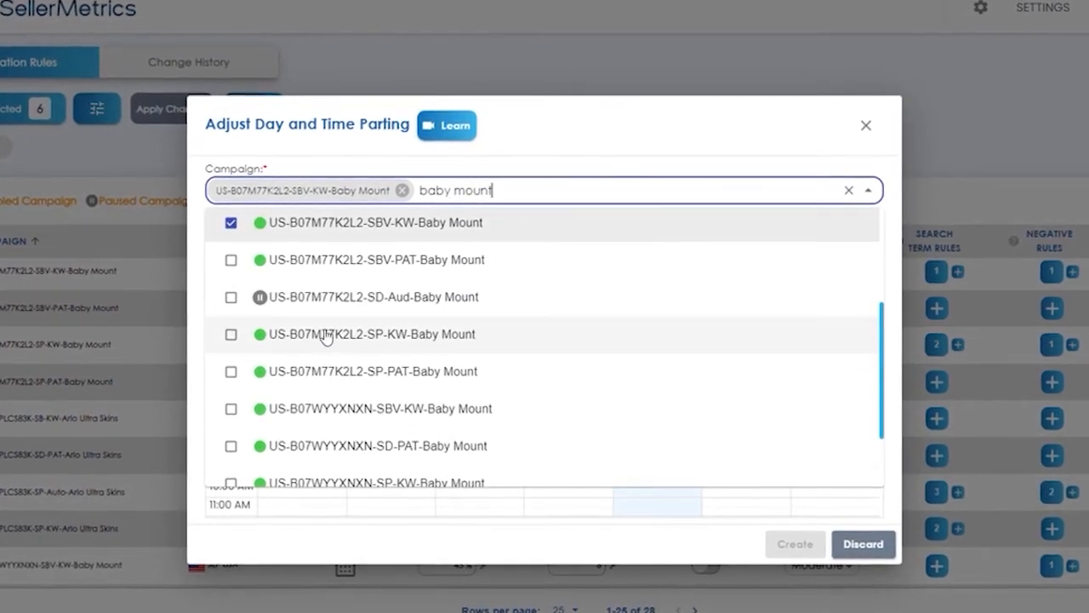
left_click(341, 337)
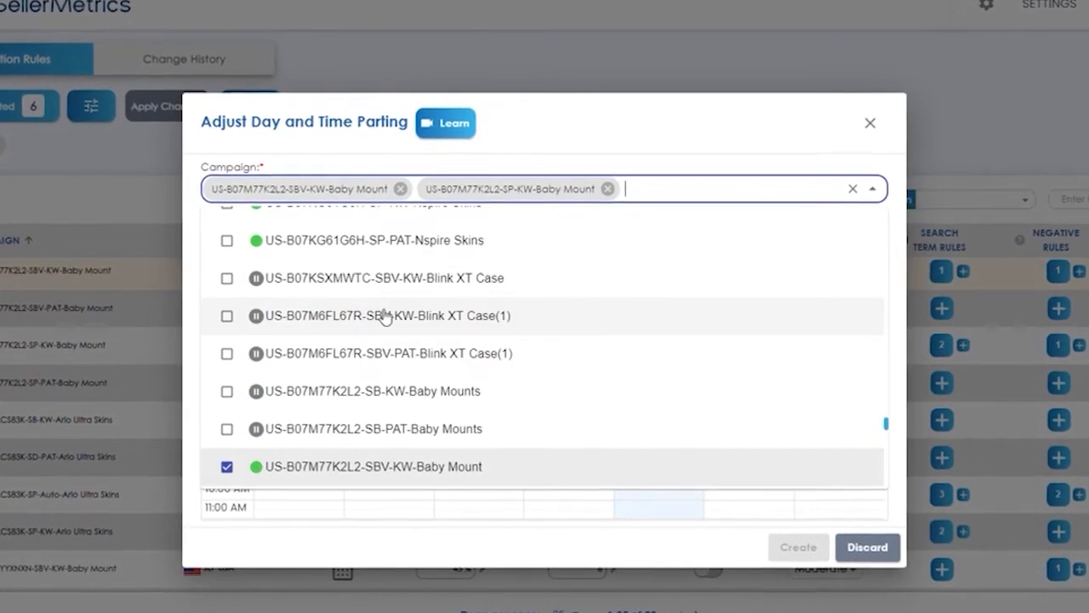
Add US-B07M77K2L2-SP-PAT-Baby Mount to the selected campaigns and choose US/Pacific as the time zone
scroll(387, 313, "up", 1)
scroll(418, 323, "down", 4)
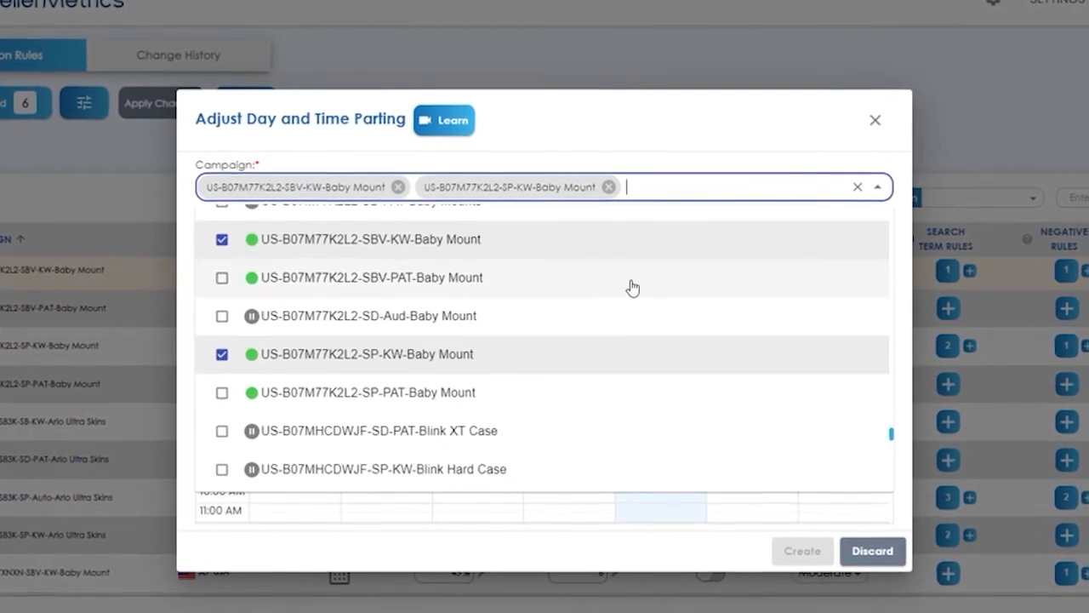
left_click(393, 394)
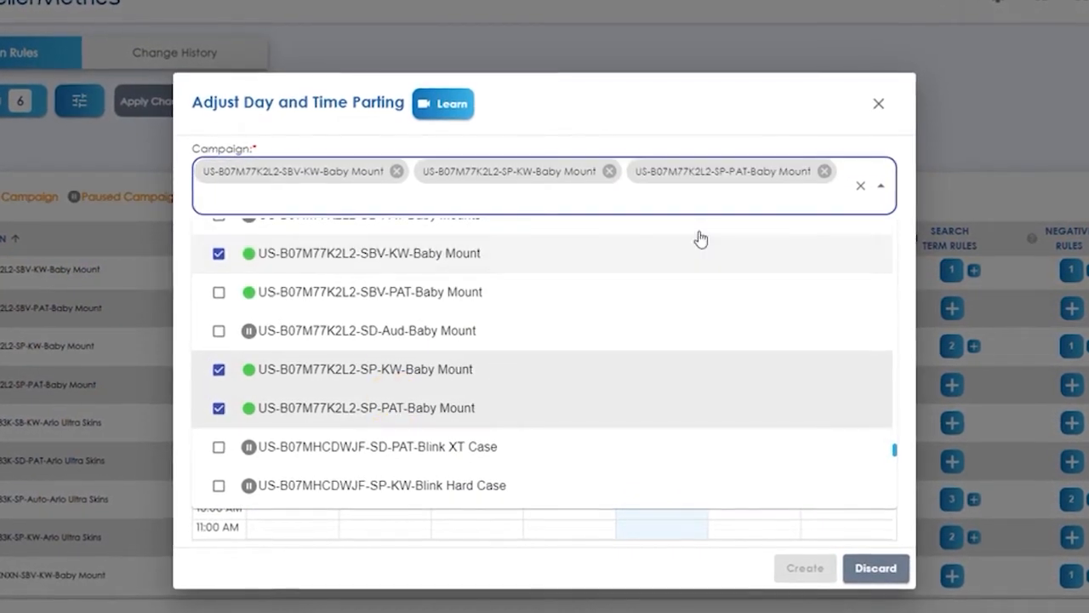
left_click(769, 111)
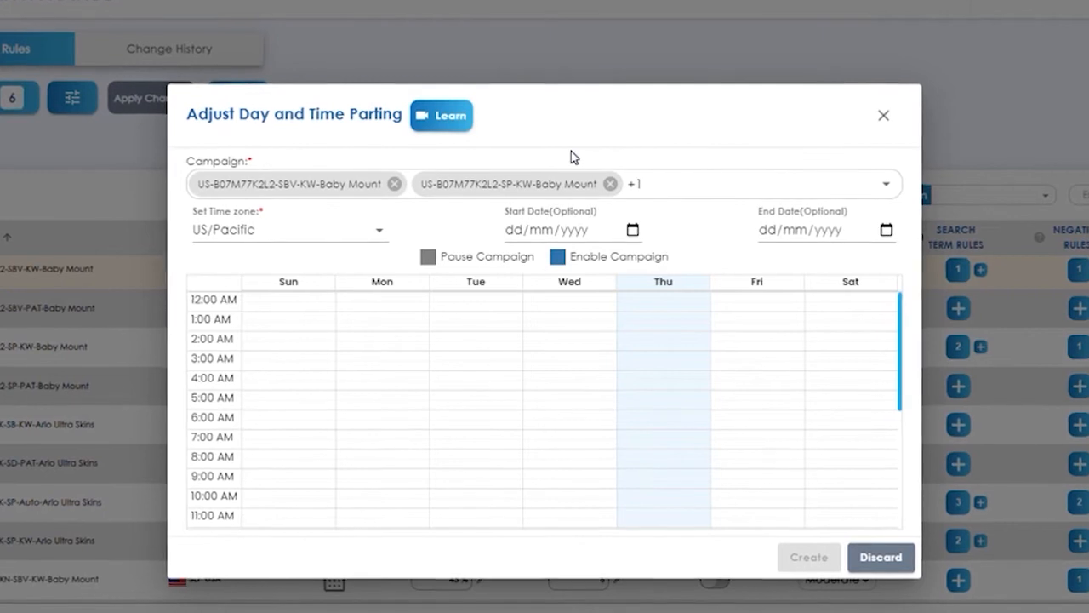
left_click(301, 236)
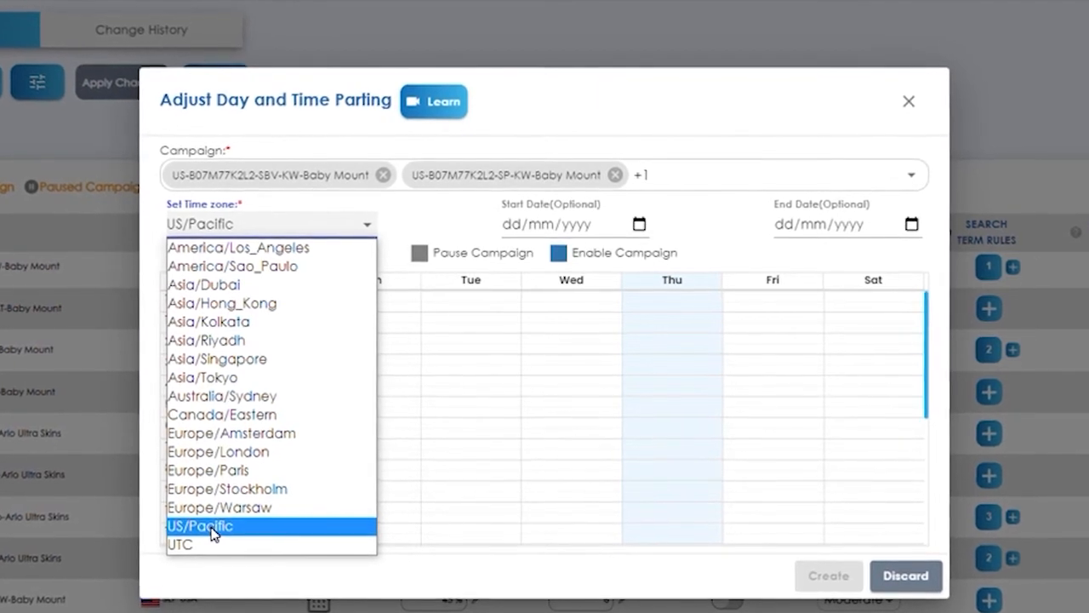
left_click(211, 528)
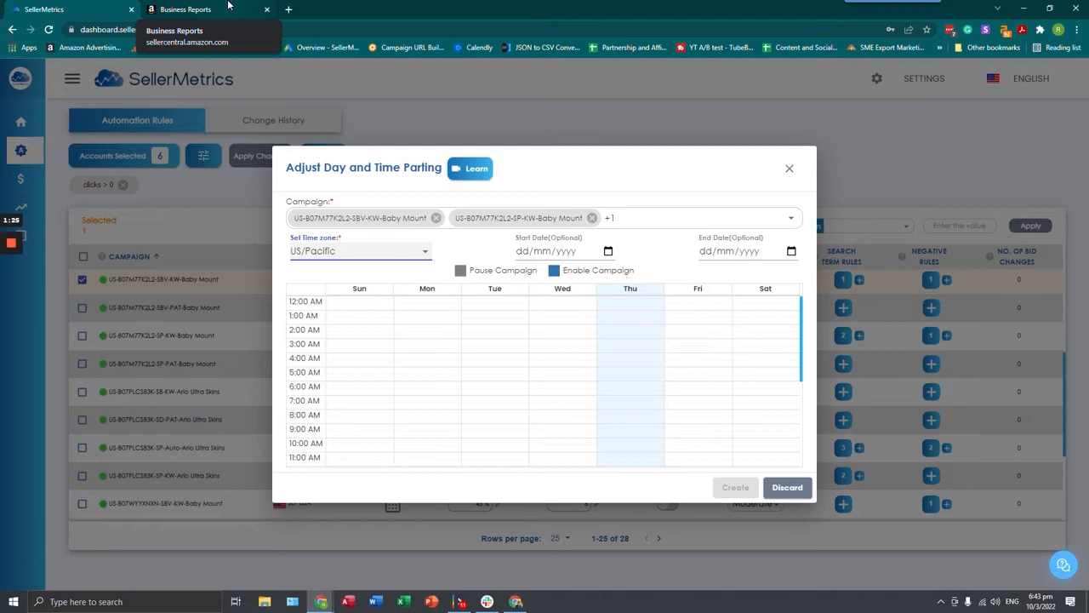
Switch to Amazon Seller Central's Business Reports and compare the hourly sales graphs with the hours in the SellerMetrics dayparting schedule
left_click(228, 9)
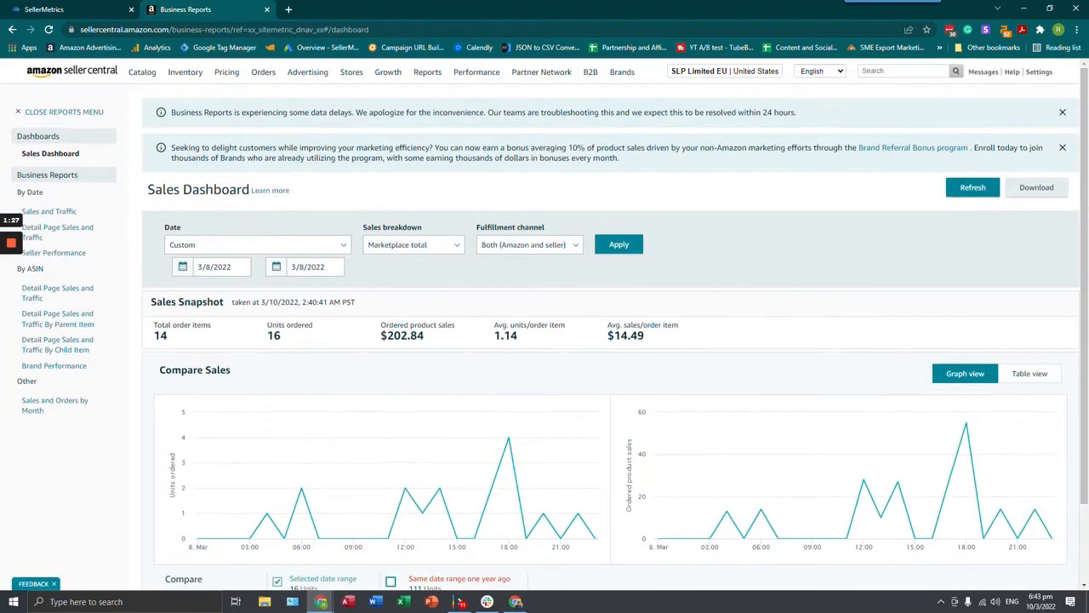
mouse_move(428, 74)
scroll(330, 198, "down", 1)
scroll(330, 198, "down", 1)
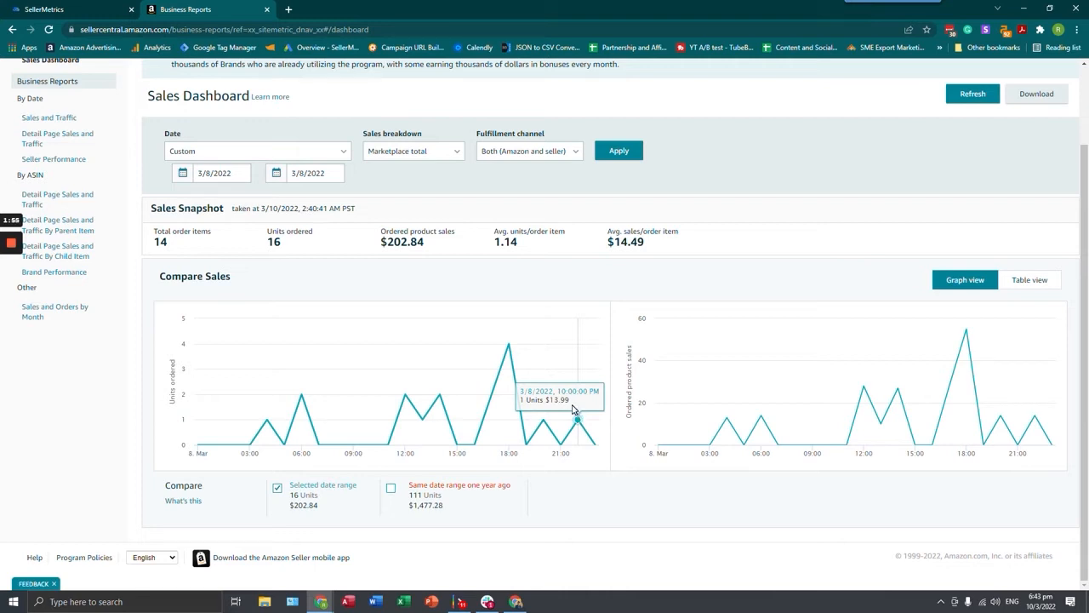
left_click(47, 7)
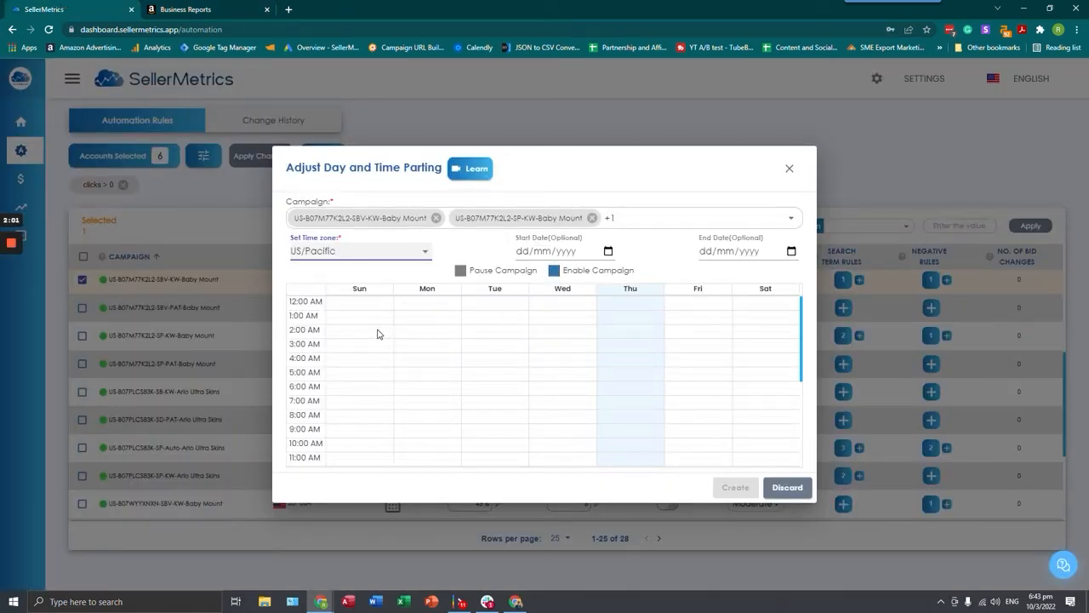
scroll(411, 342, "down", 3)
scroll(510, 388, "down", 2)
scroll(357, 350, "up", 2)
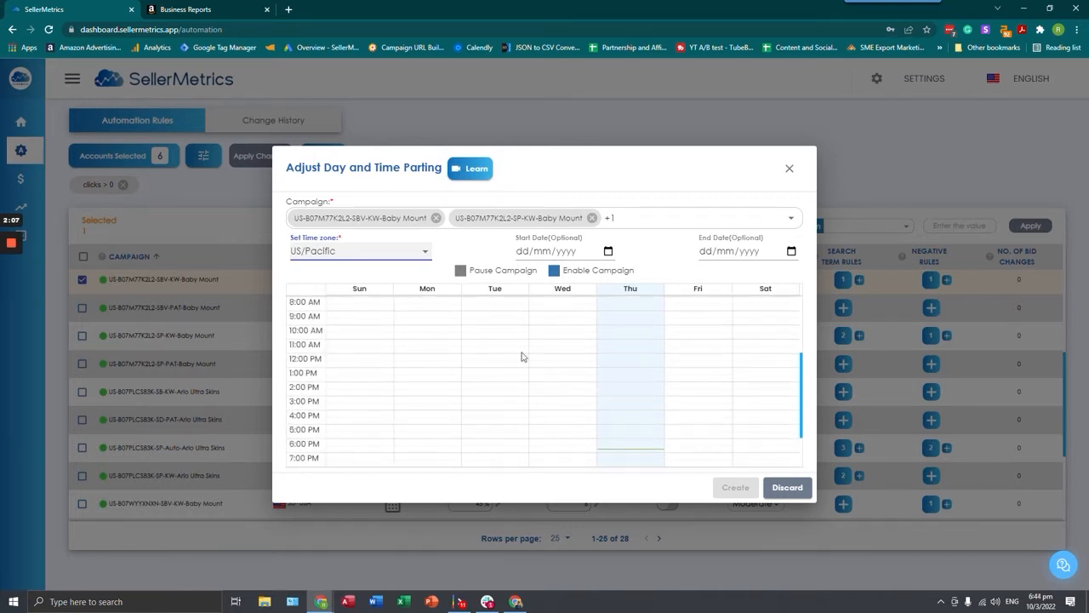
left_click(251, 9)
mouse_move(405, 399)
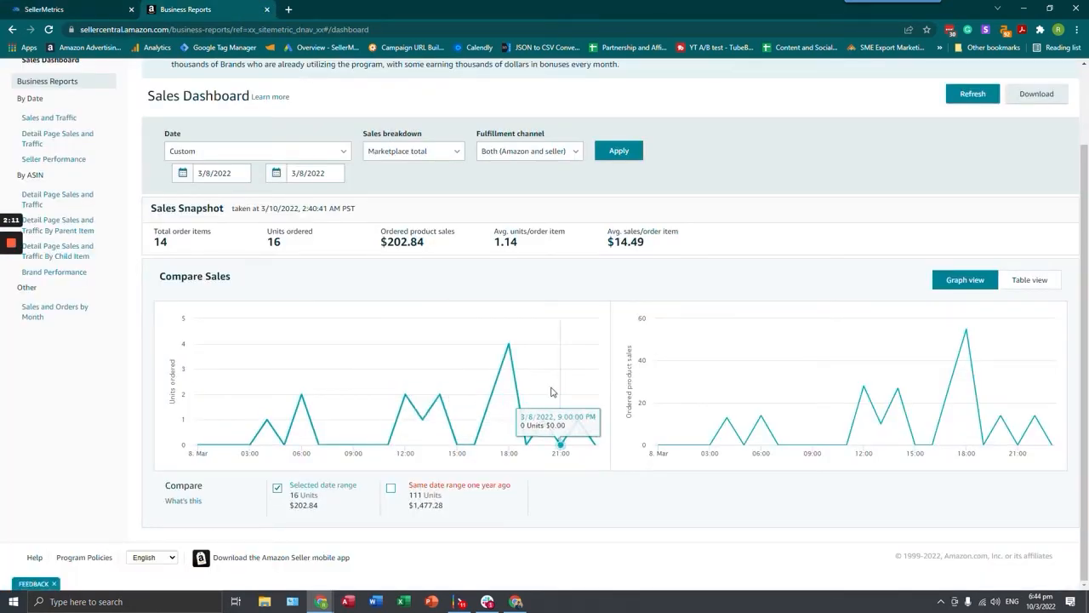
Switch back to SellerMetrics and add a Sunday time block from 12:00 PM to 10:00 PM to the dayparting schedule
left_click(81, 9)
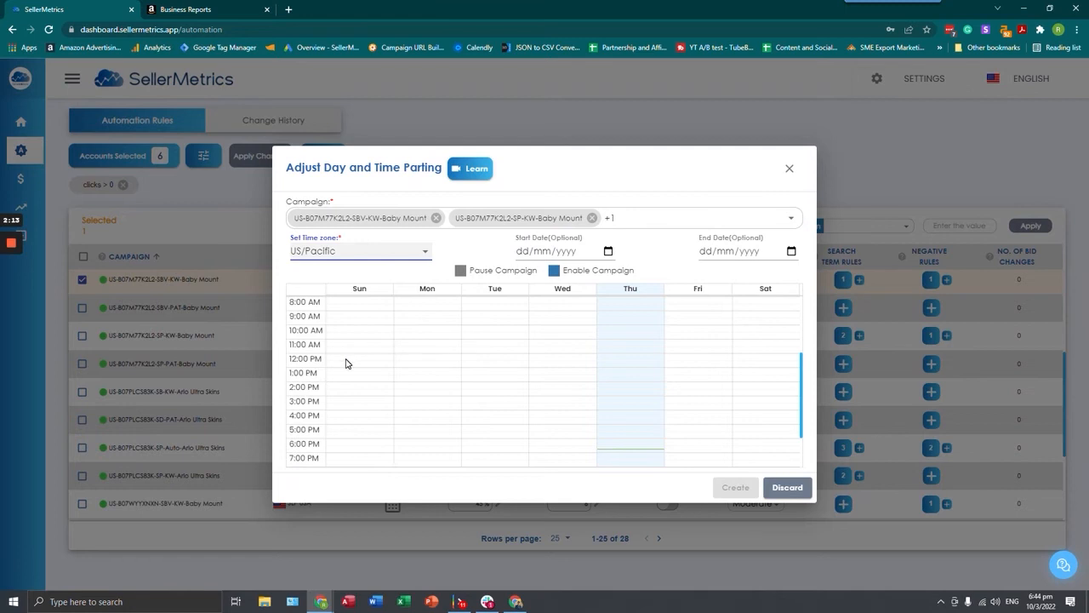
left_click_drag(346, 362, 350, 421)
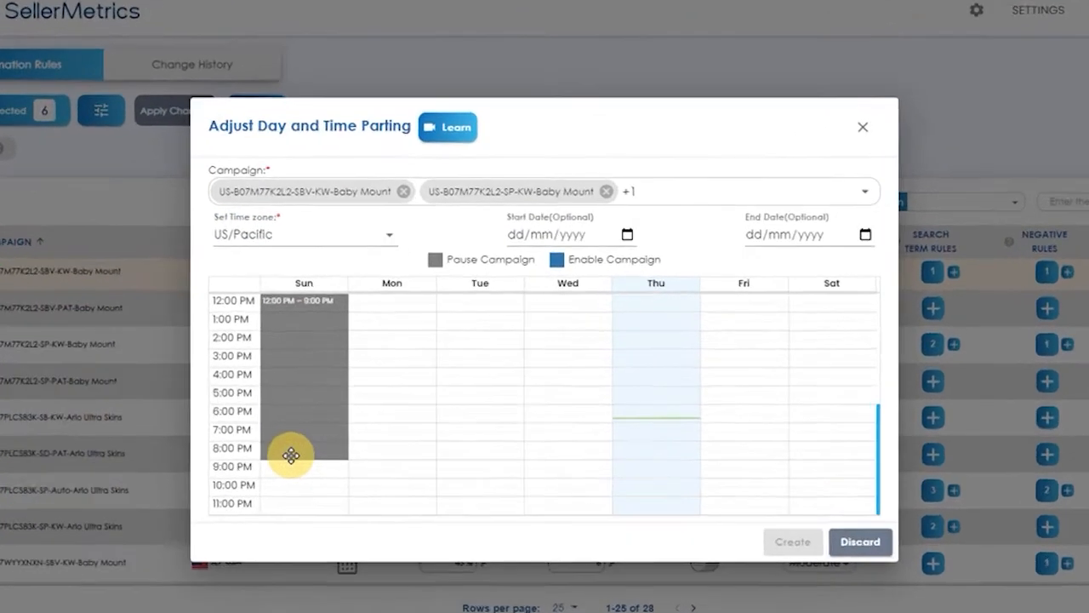
left_click_drag(291, 456, 300, 476)
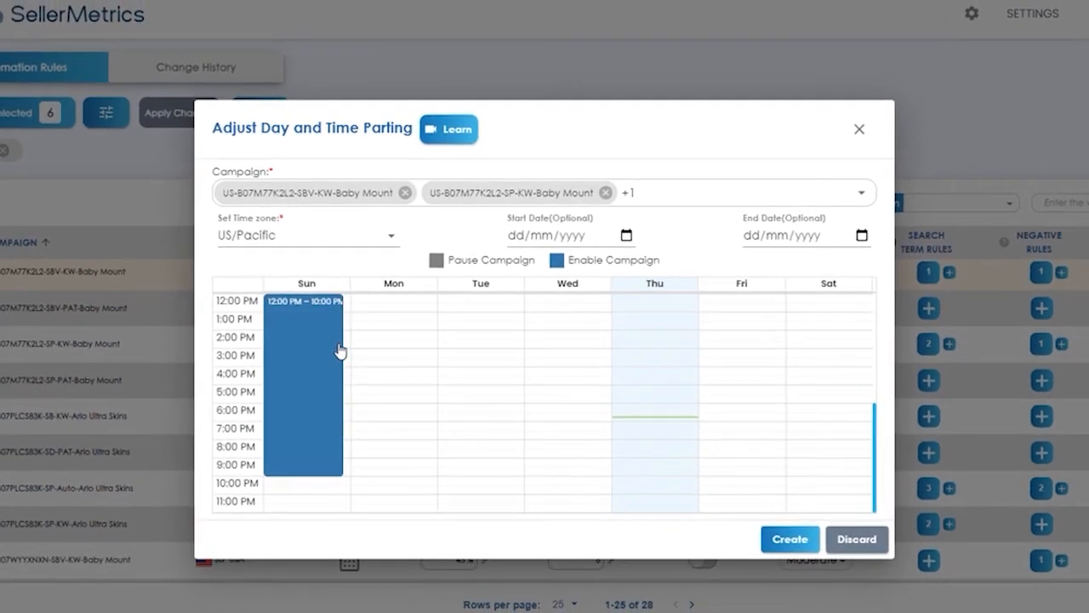
Set the Sunday time block's recurrence to Daily and apply it with the Enable Campaign setting
scroll(332, 353, "up", 2)
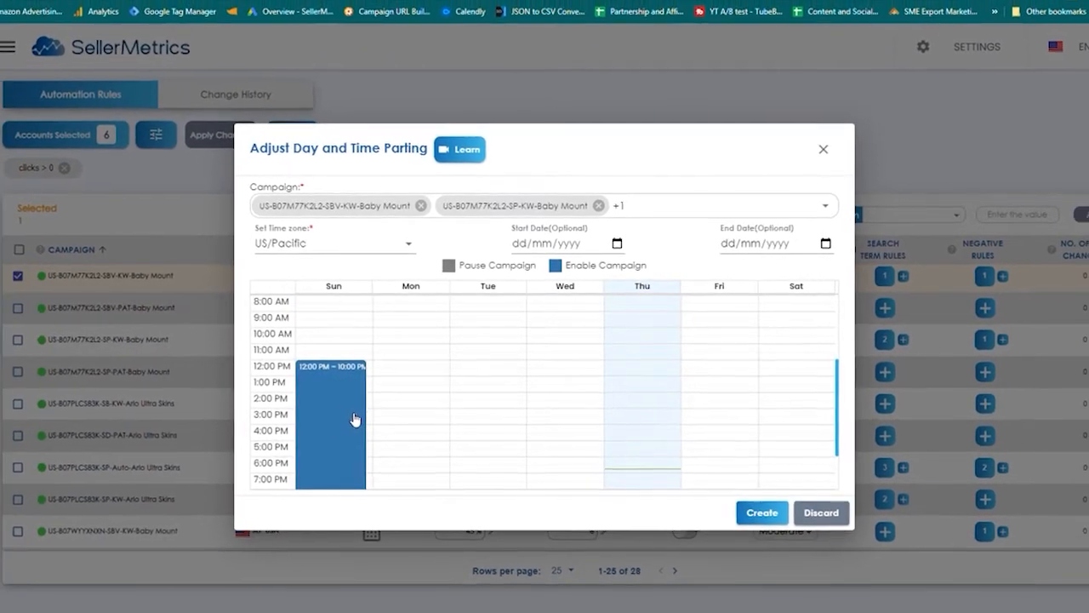
left_click(348, 423)
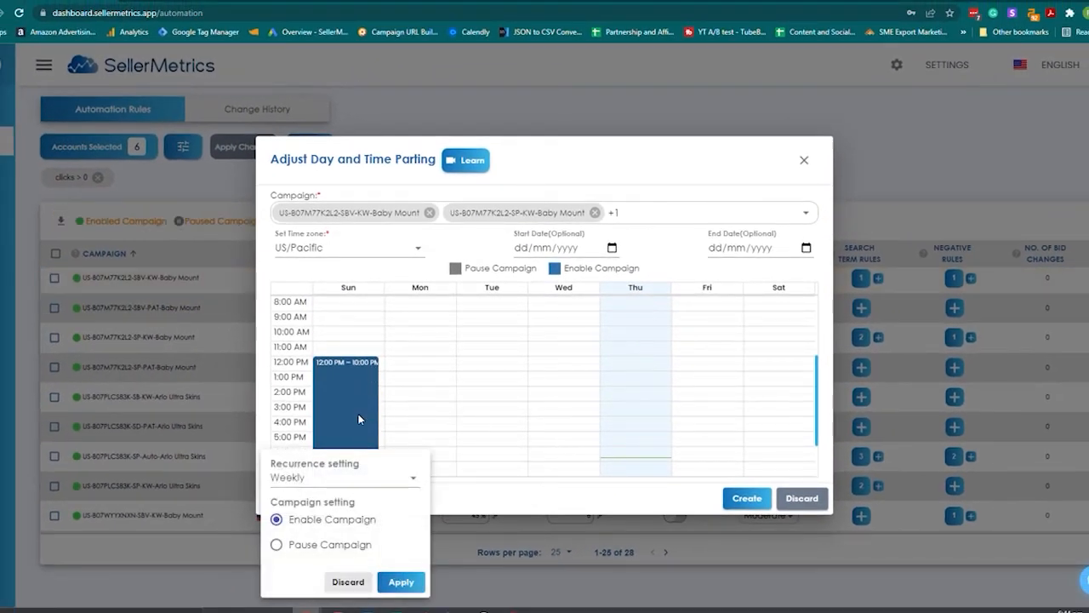
left_click(341, 486)
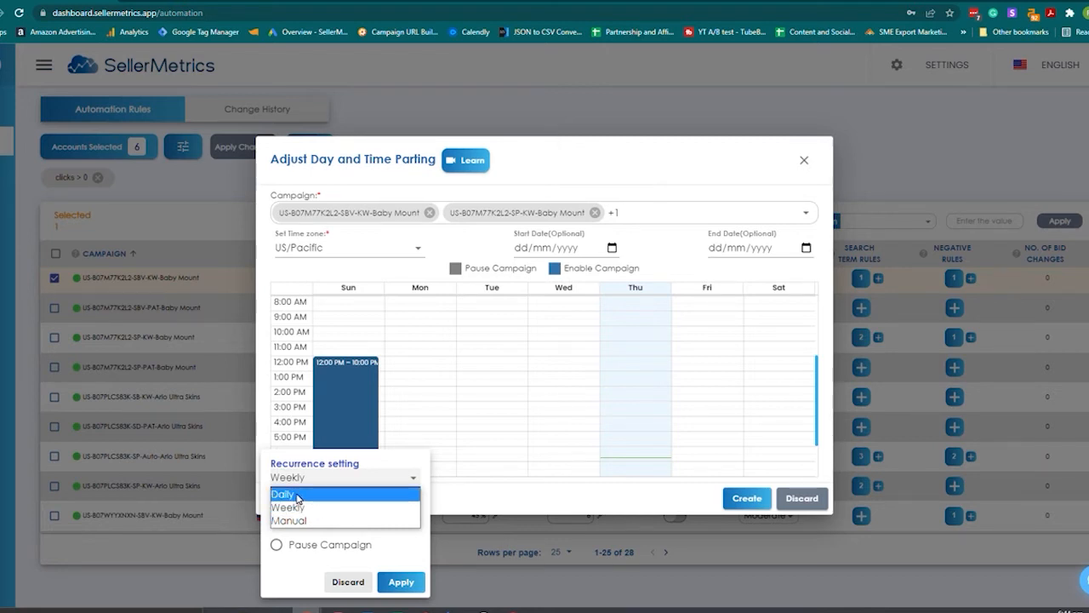
left_click(298, 495)
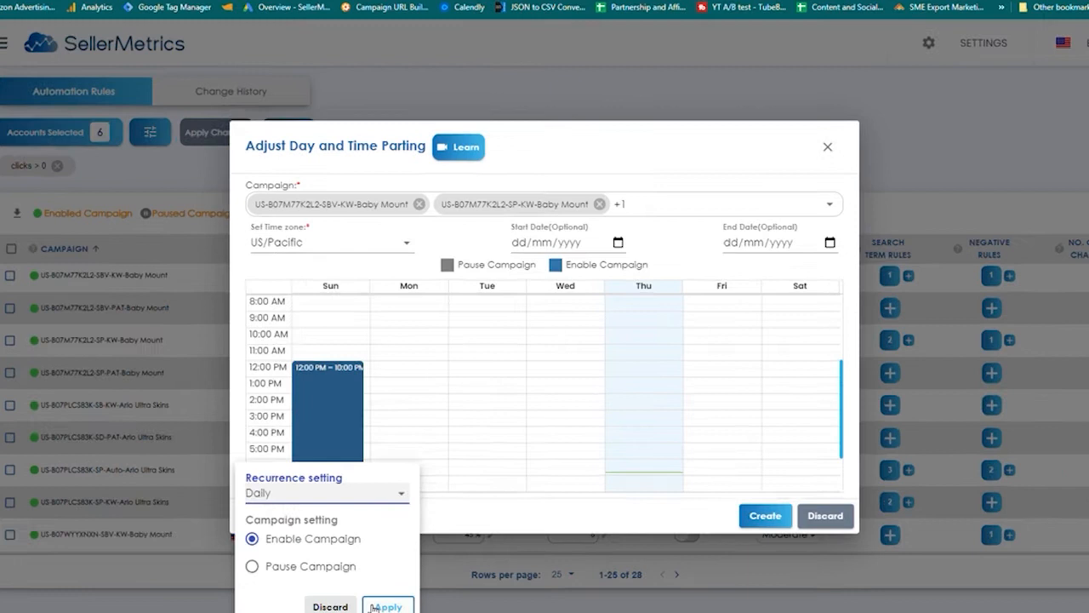
left_click(401, 581)
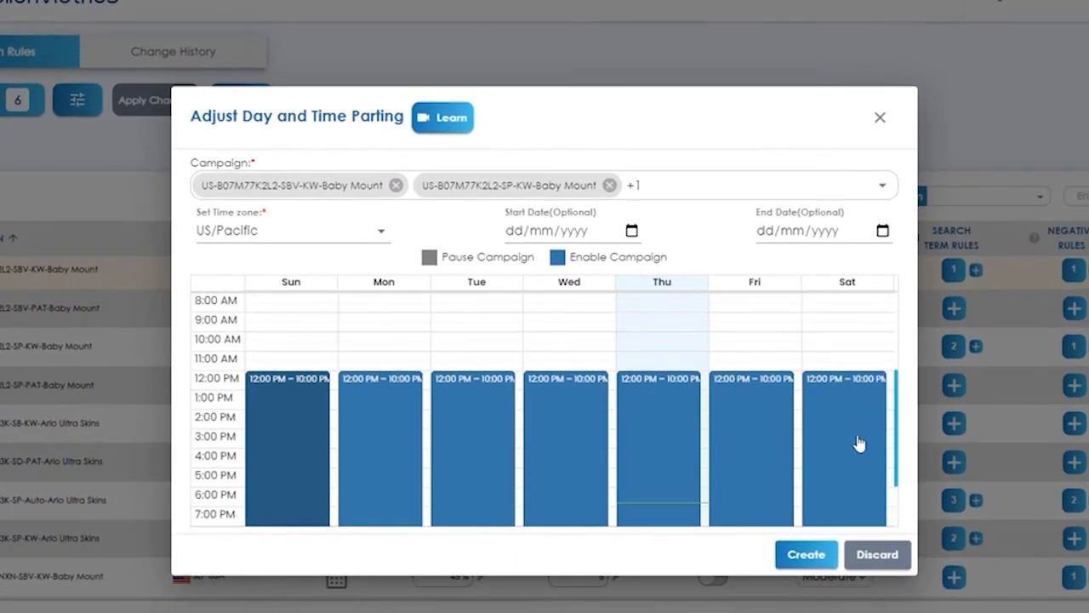
scroll(627, 425, "down", 1)
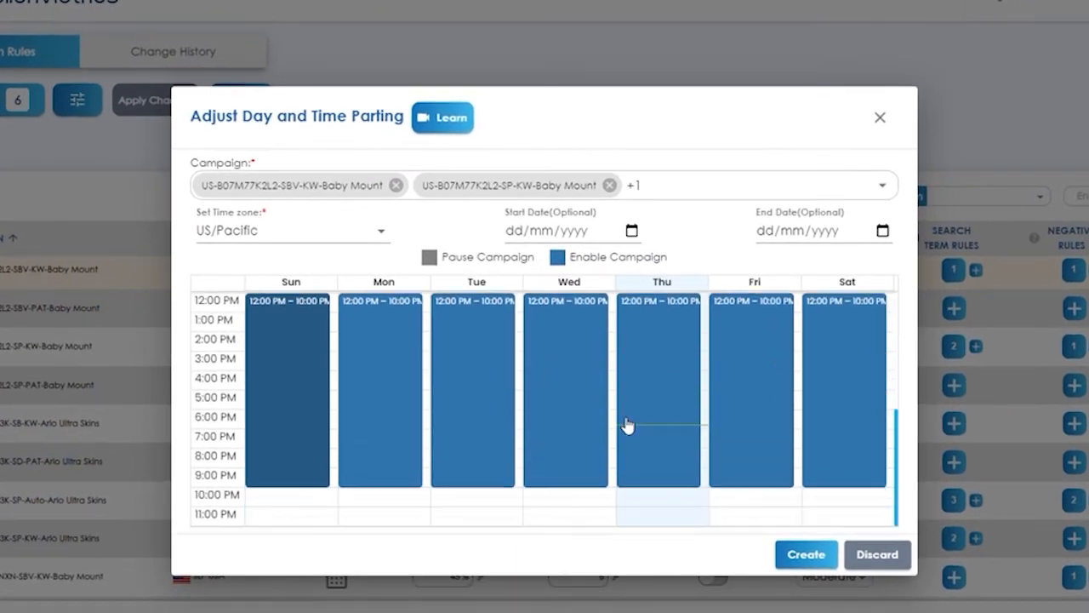
left_click(547, 234)
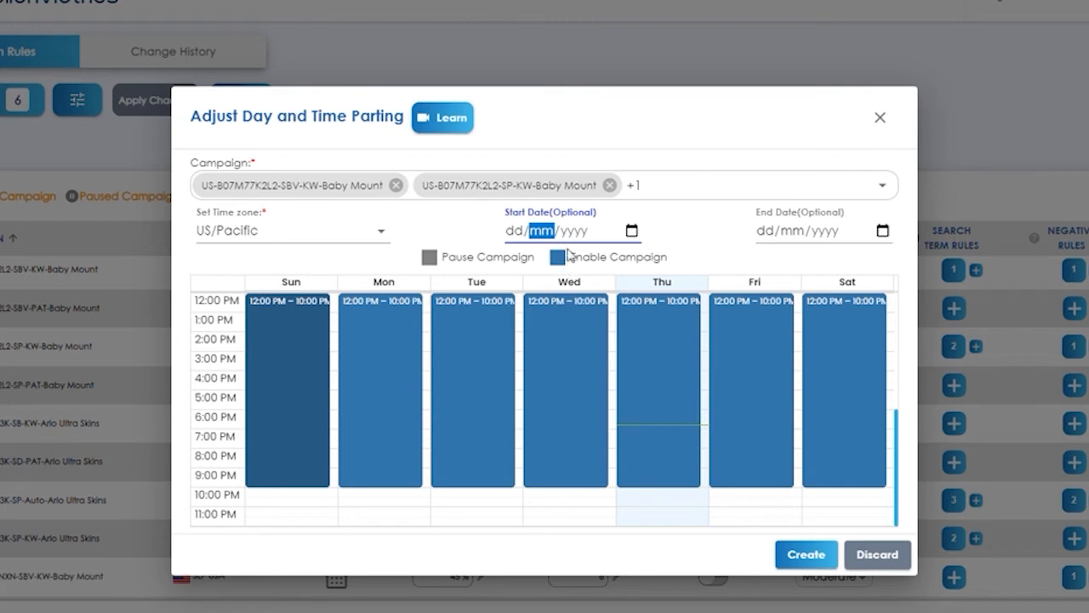
scroll(515, 389, "up", 2)
scroll(272, 380, "down", 2)
scroll(315, 333, "up", 2)
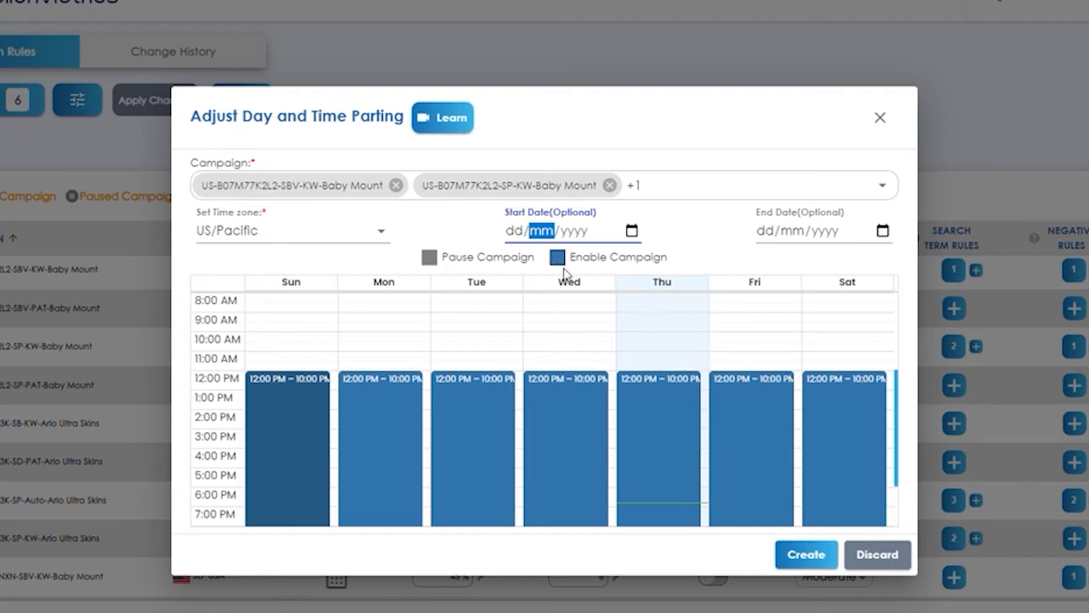
scroll(498, 414, "down", 2)
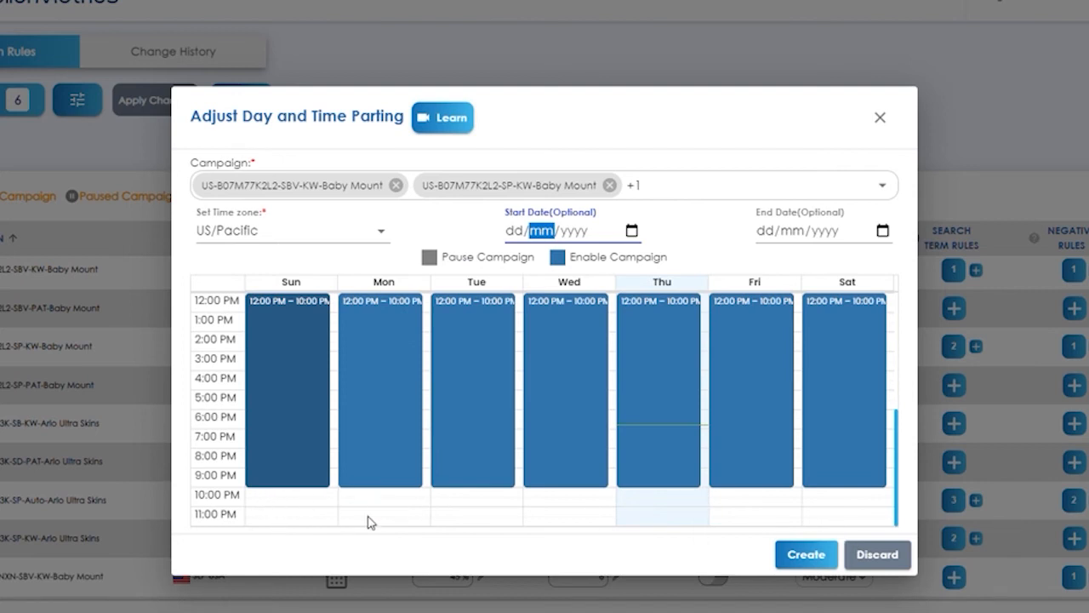
scroll(496, 345, "up", 4)
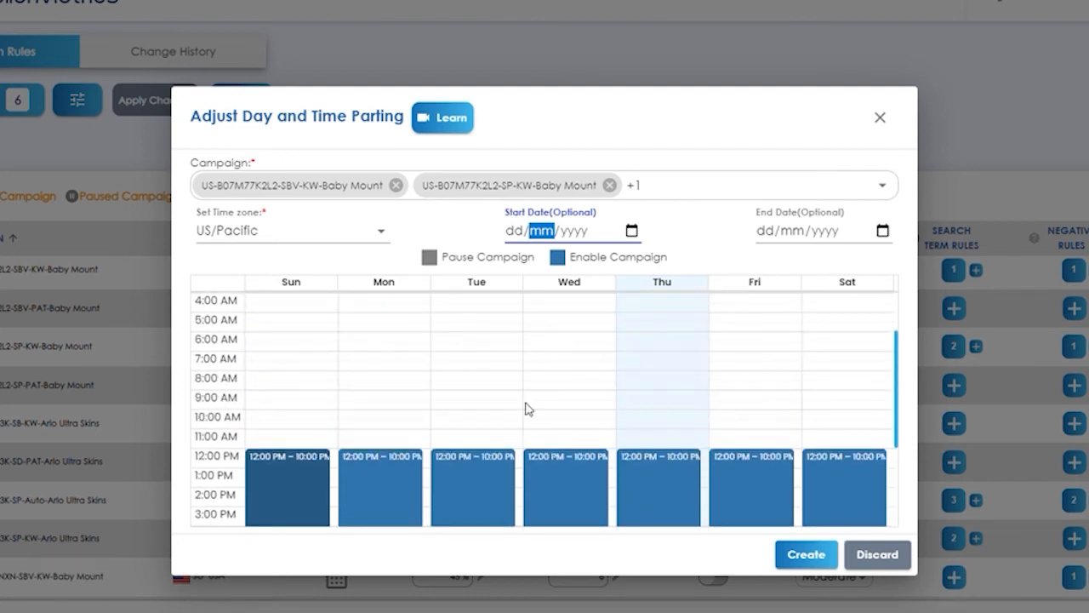
Create the dayparting schedule for the selected campaigns, read the instructions on delays, and confirm the settings
left_click(805, 553)
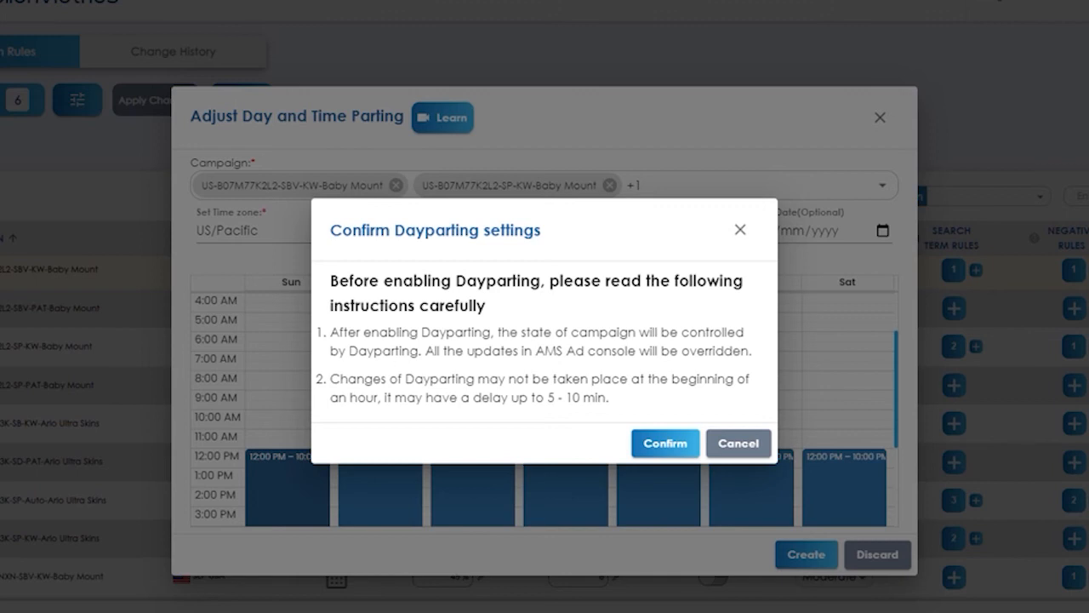
left_click_drag(338, 378, 646, 418)
left_click(633, 406)
left_click_drag(611, 401, 328, 378)
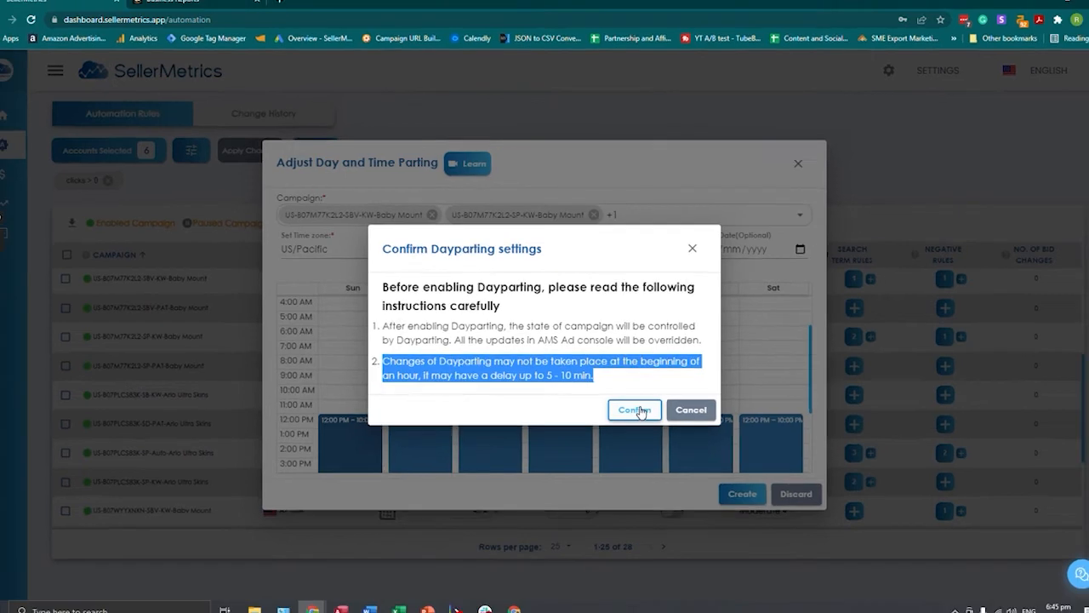
left_click(636, 410)
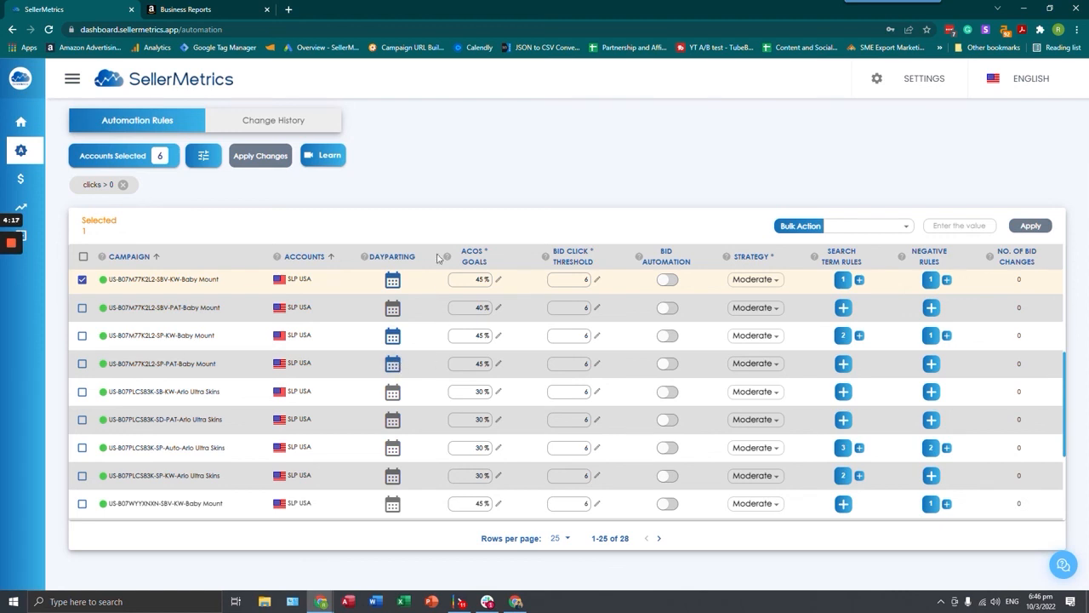
left_click(422, 208)
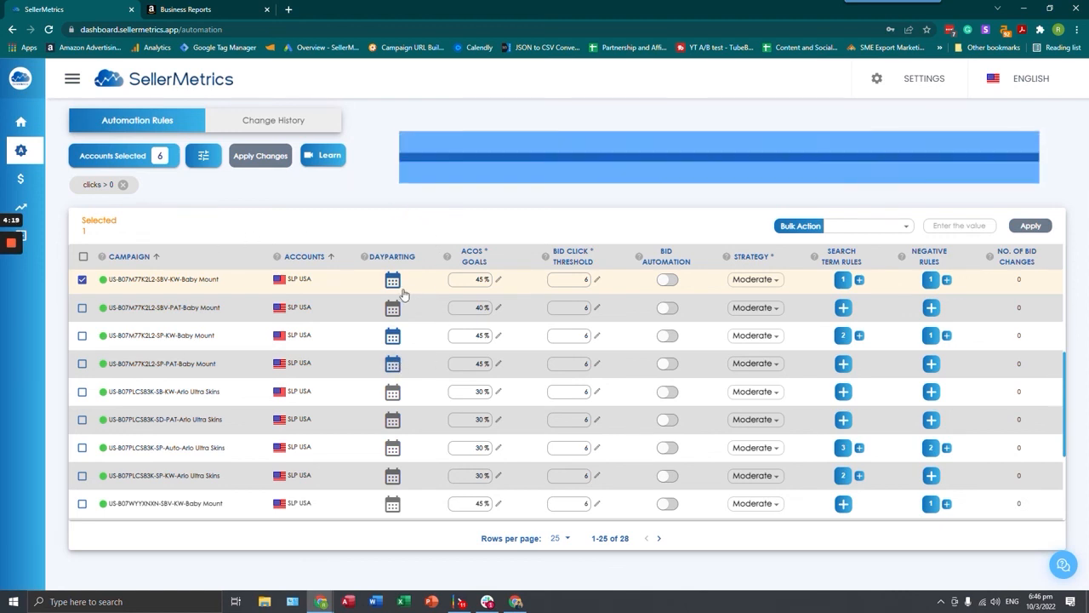